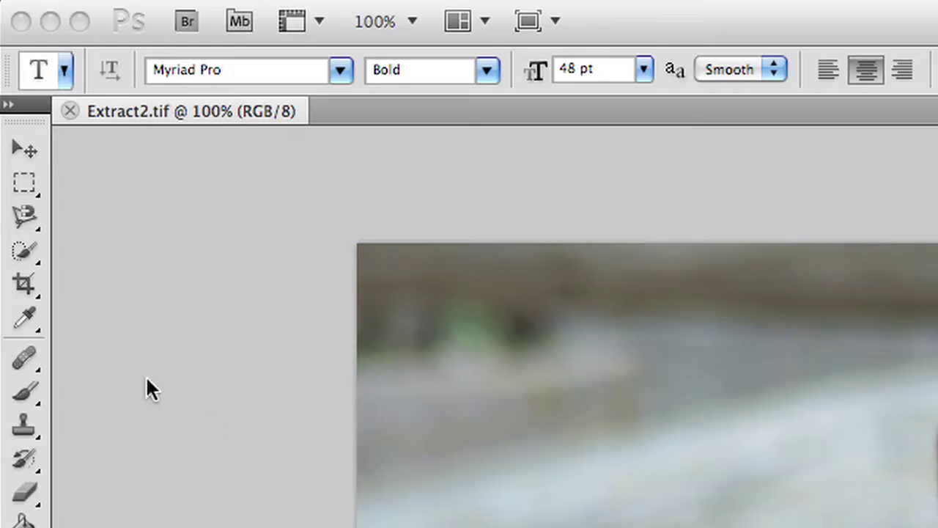
Brush a Quick Selection over the bear, then bring up Refine Edge for it.
left_click_drag(28, 247, 84, 244)
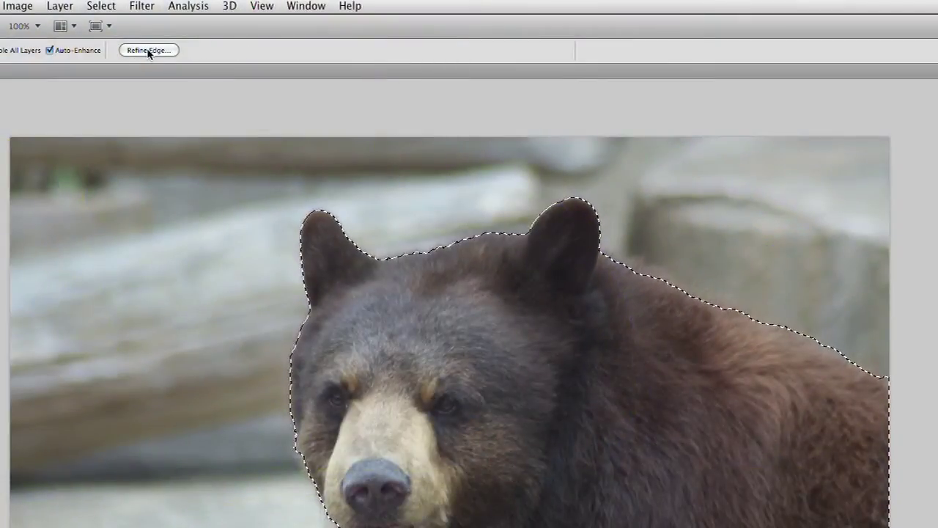
left_click(147, 49)
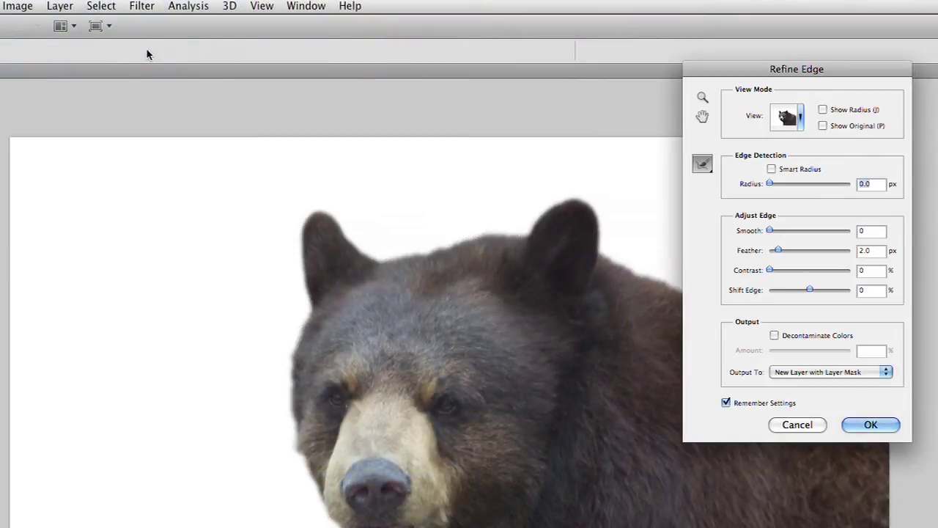
Cycle the Refine Edge preview through Marching Ants and Overlay, ending on On White.
left_click(801, 122)
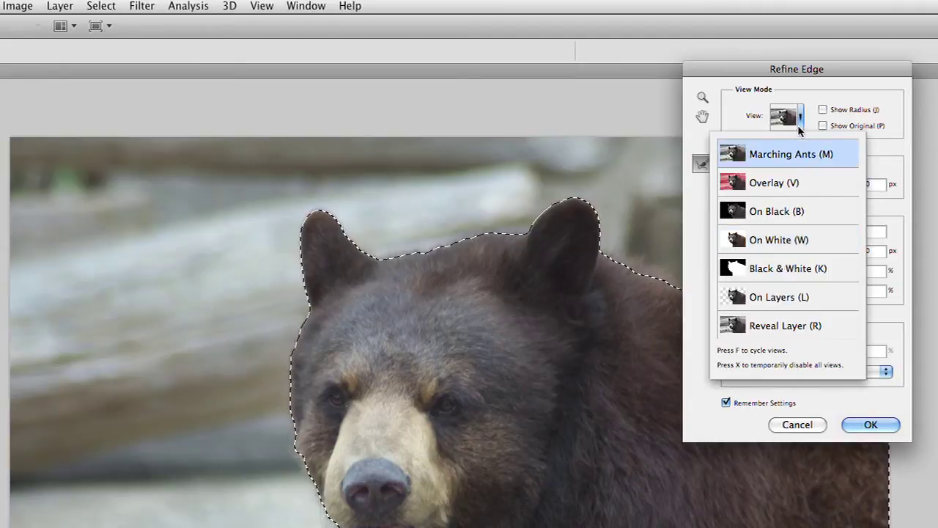
left_click(798, 155)
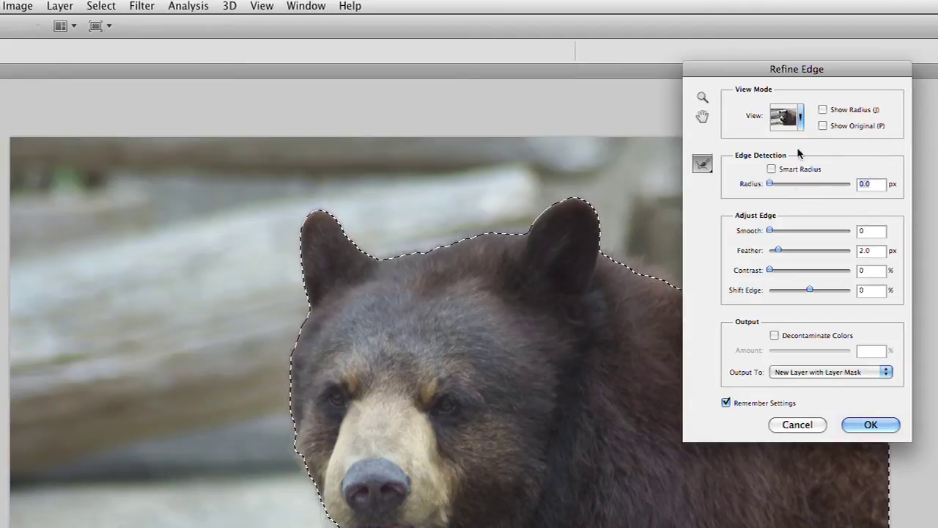
left_click(798, 125)
key("Down")
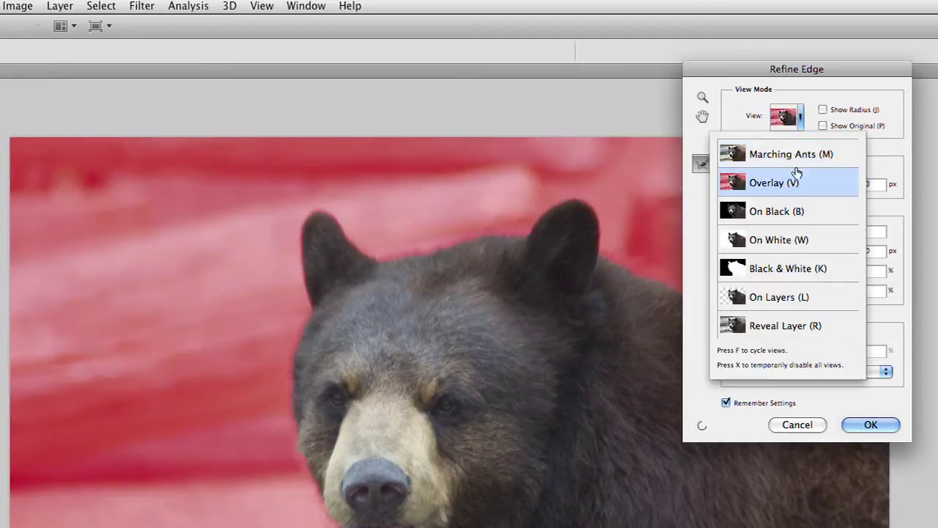
key("Return")
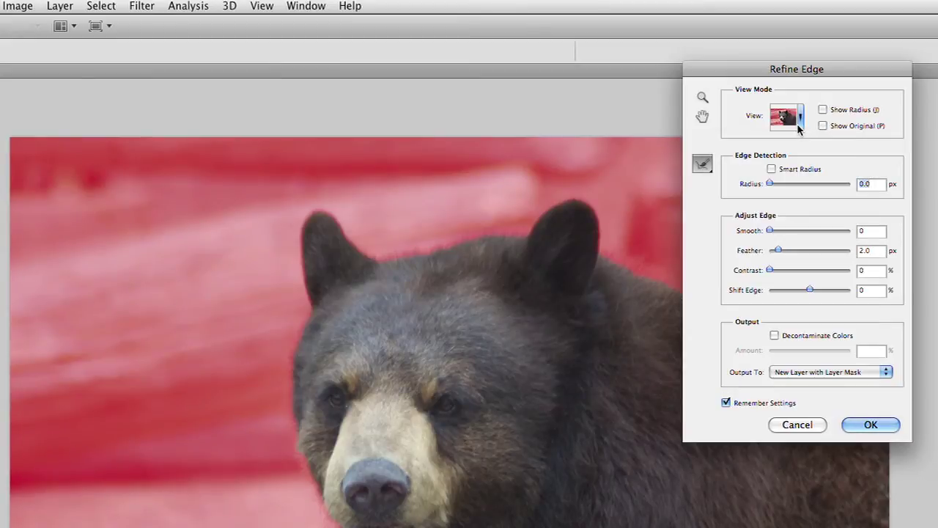
left_click(800, 123)
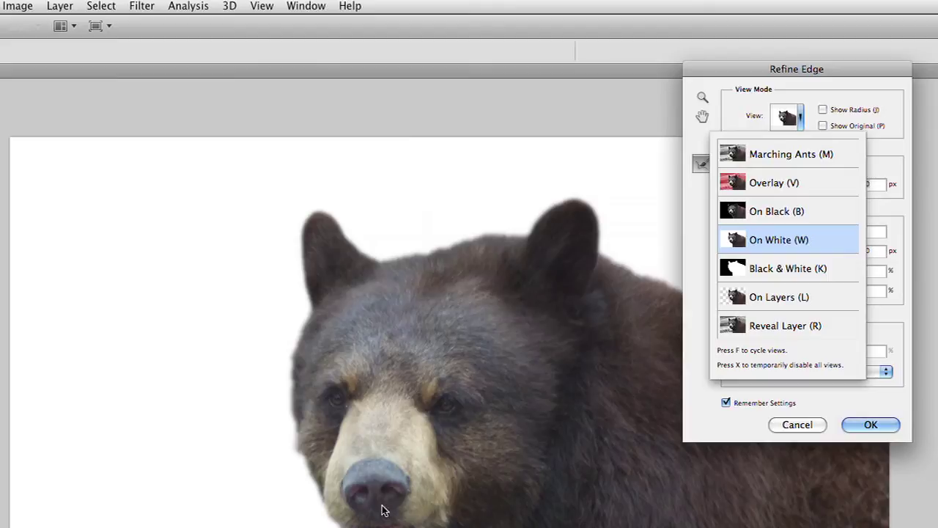
left_click(358, 521)
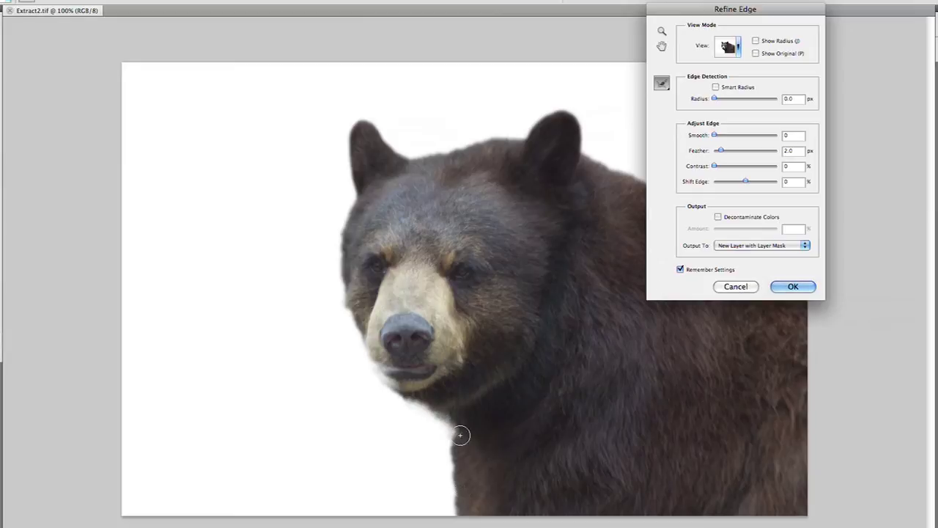
Brush the refine radius along the bear's neck, left ear and top of the head.
mouse_move(455, 439)
left_mouse_down()
mouse_move(455, 512)
mouse_move(489, 514)
left_mouse_up()
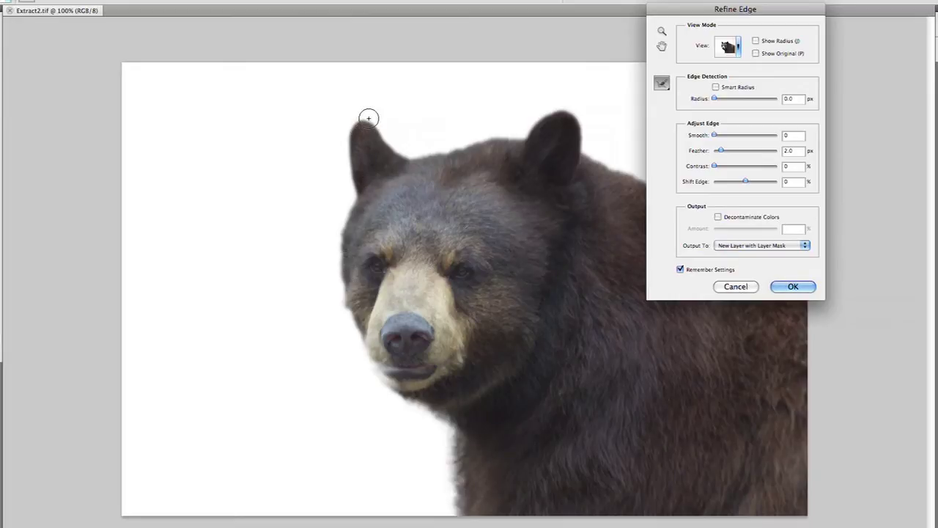
mouse_move(390, 141)
left_mouse_down()
mouse_move(408, 150)
mouse_move(473, 144)
left_mouse_up()
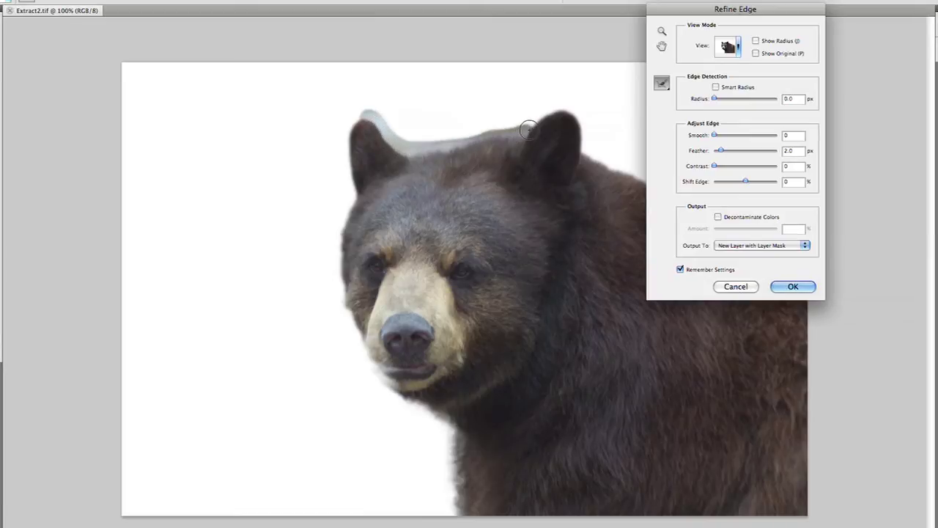
mouse_move(552, 112)
left_mouse_down()
mouse_move(549, 131)
mouse_move(486, 121)
left_mouse_up()
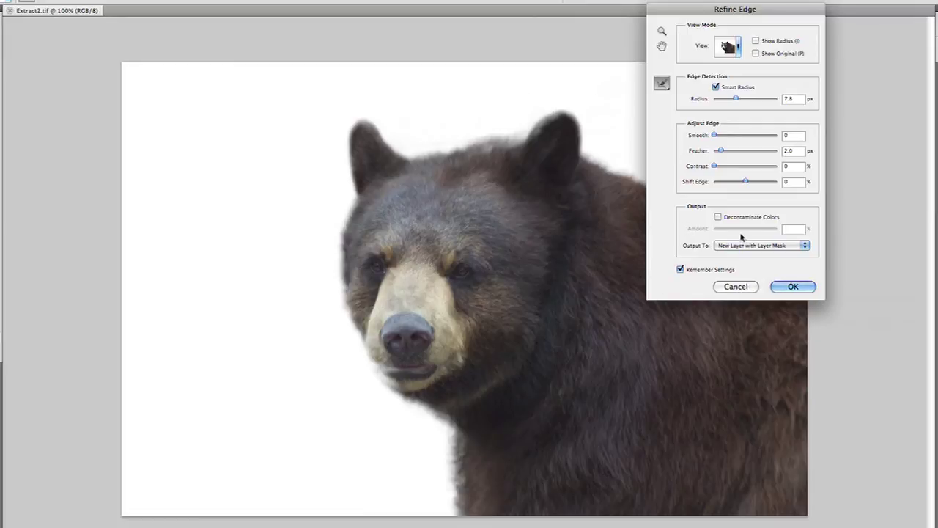
Lower Feather to about 1.7 px, refine the lip edge, and output to a New Layer with Layer Mask.
left_click(728, 151)
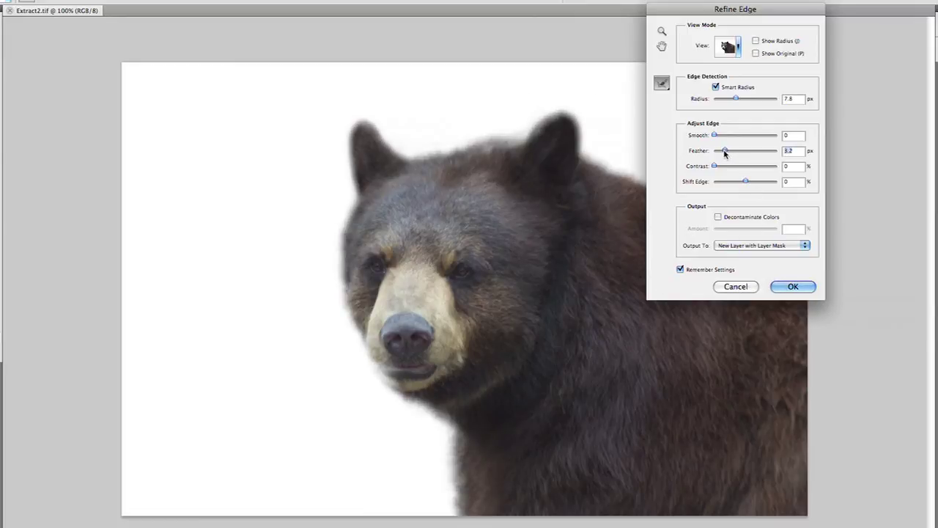
left_click_drag(725, 153, 721, 152)
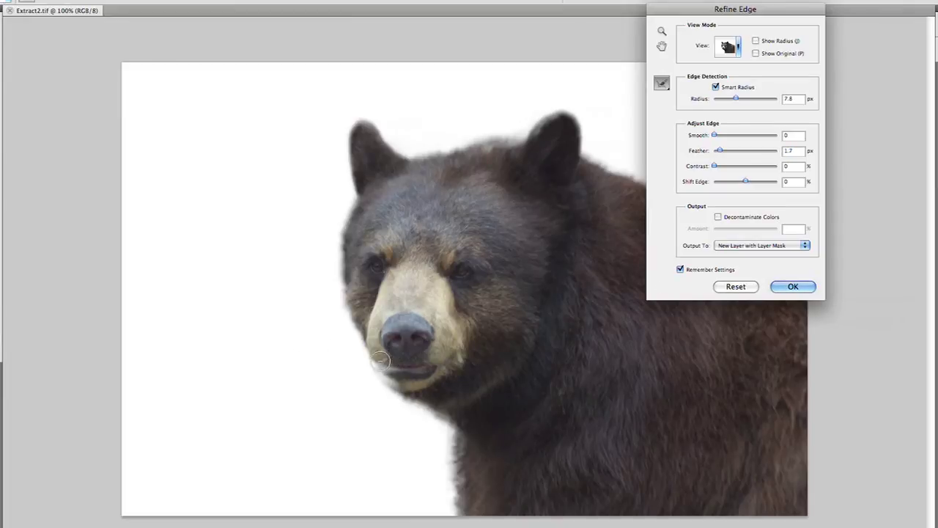
left_click_drag(380, 360, 386, 361)
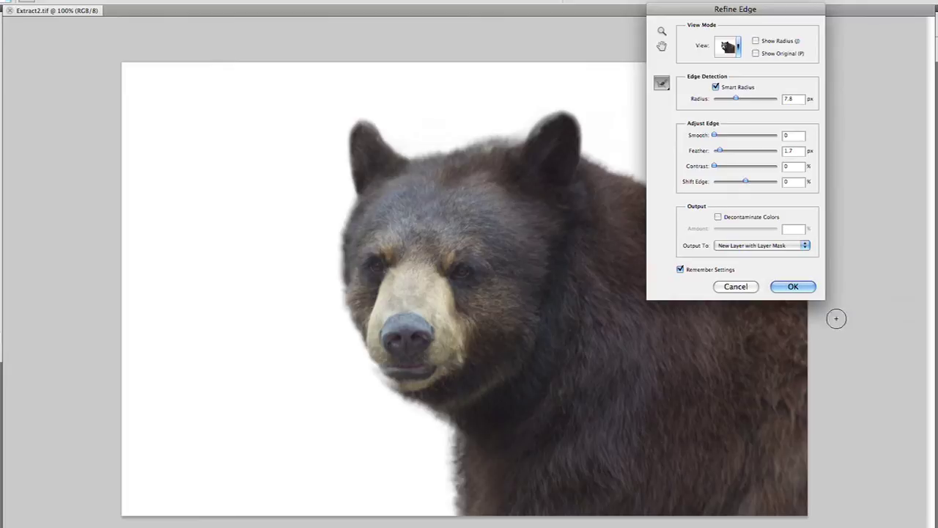
left_click(793, 285)
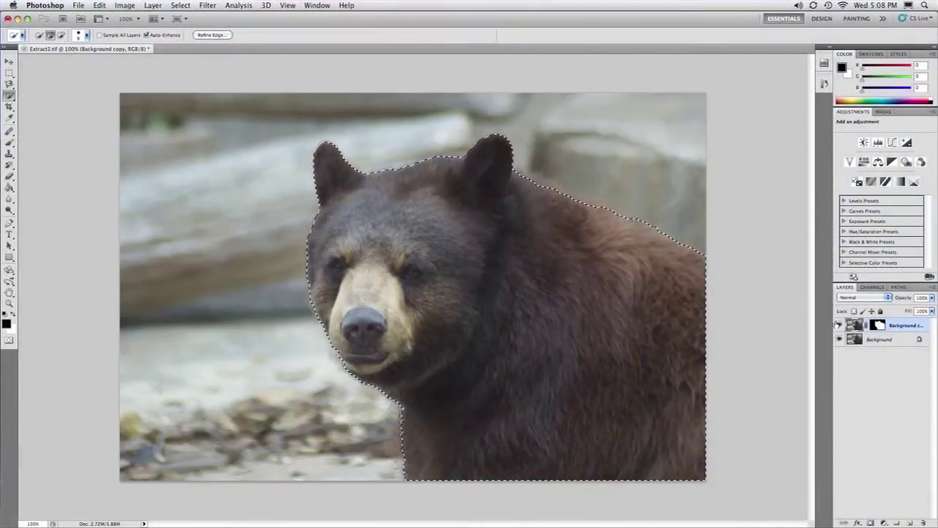
Hide the bear layer, select Background, and expand the bear selection by 10 px.
left_click(839, 325)
left_click(896, 342)
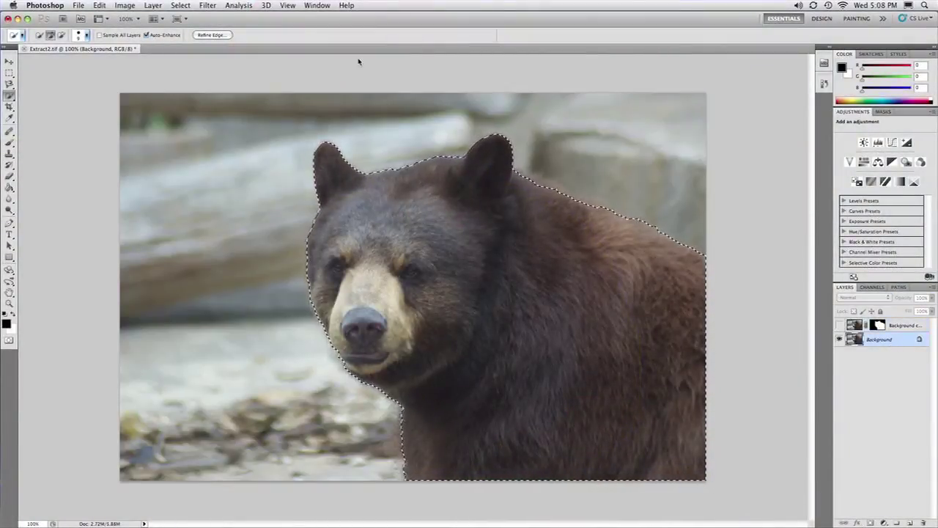
left_click(180, 6)
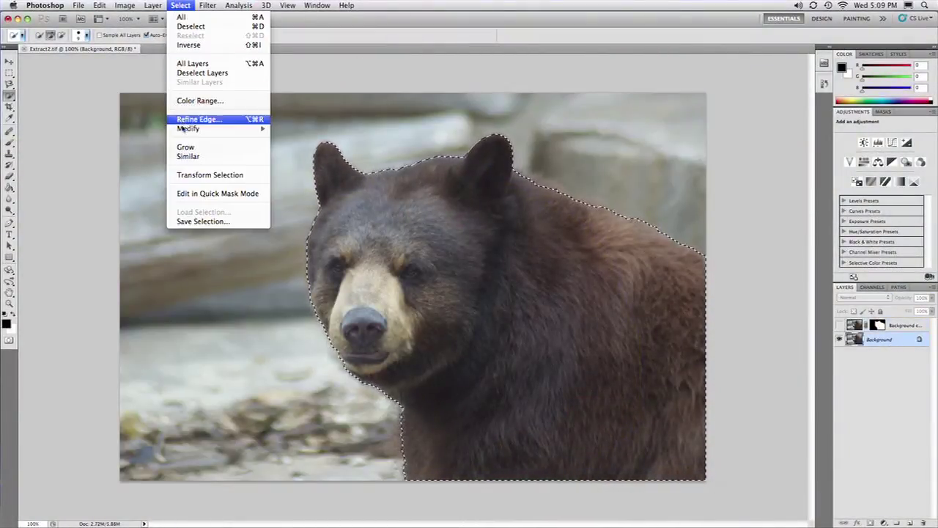
mouse_move(183, 130)
left_click(296, 147)
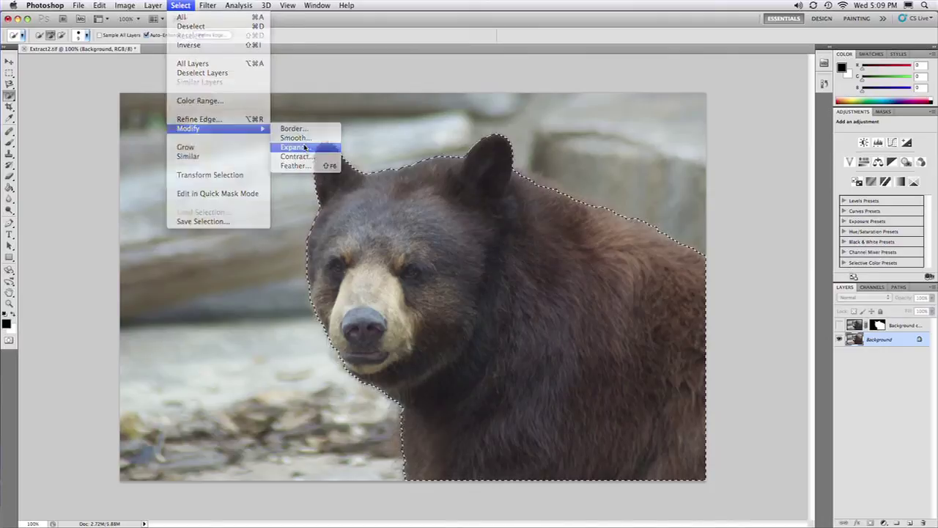
type("10")
key("Return")
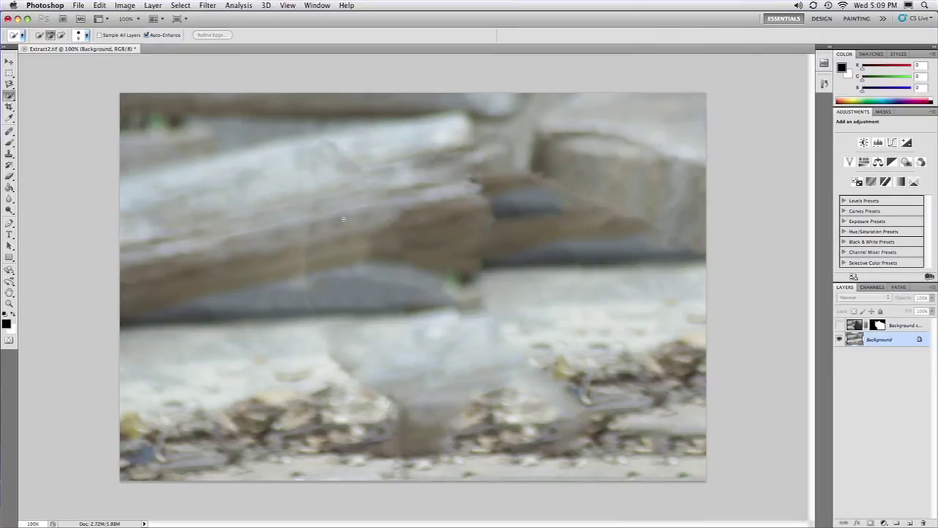
key("s")
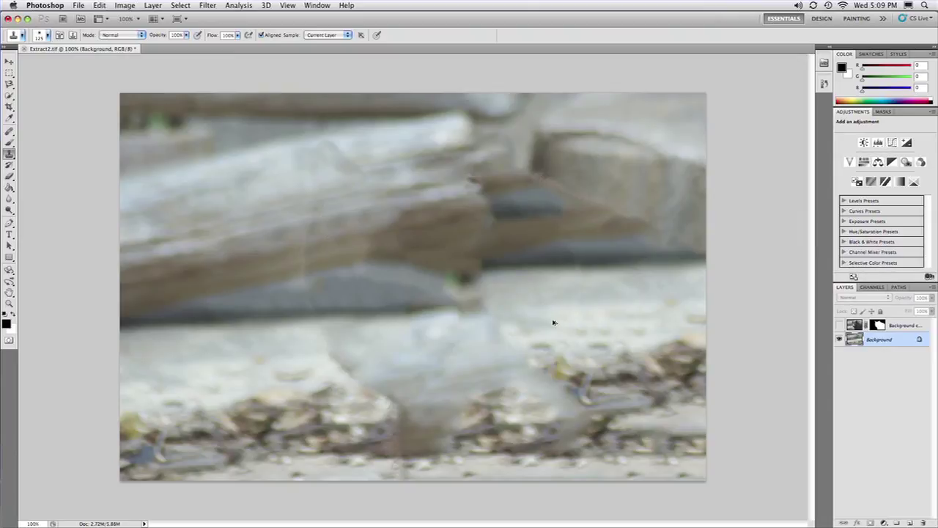
Undo the fill, restore the bear selection, and expand it by 20 px instead.
key("super+shift+d")
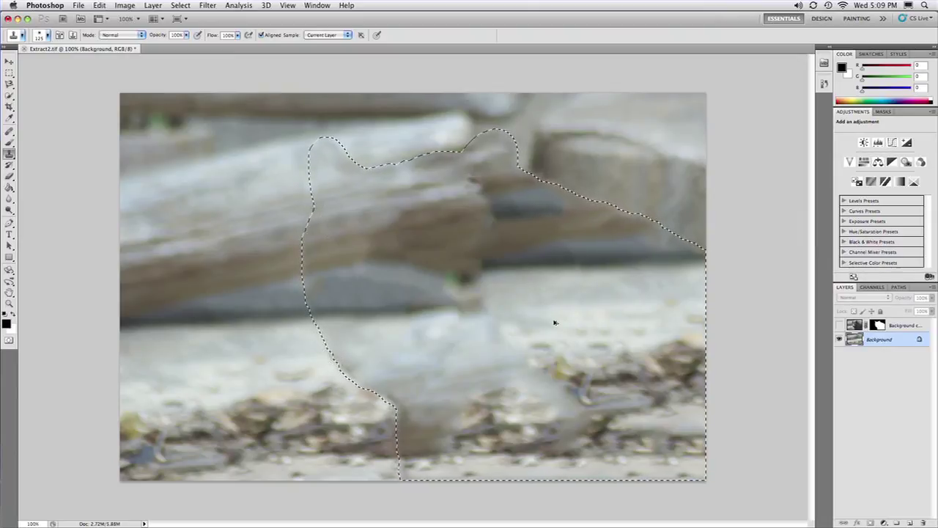
key("super+z")
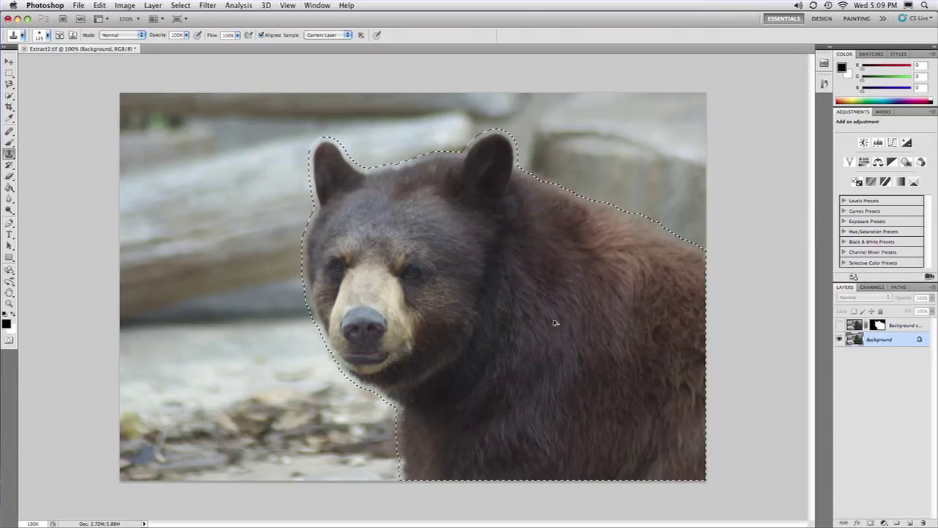
left_click(173, 5)
mouse_move(227, 130)
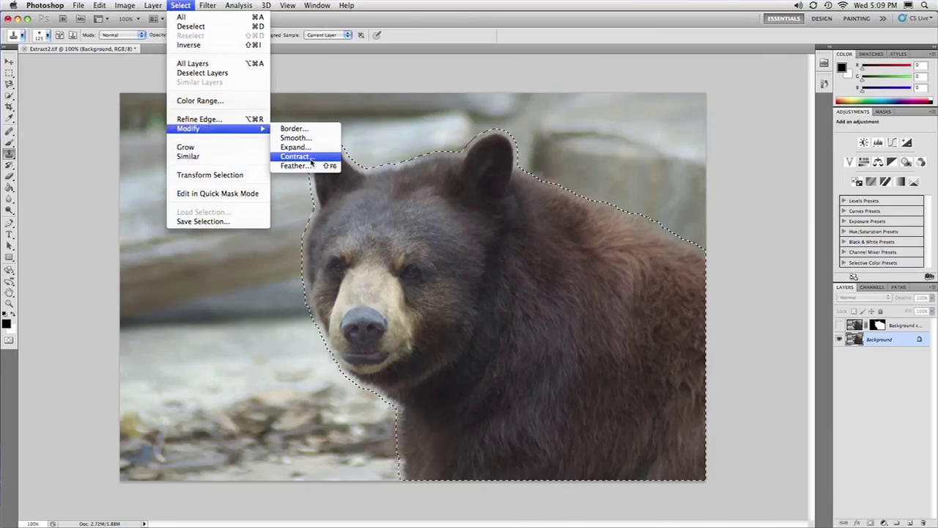
left_click(296, 147)
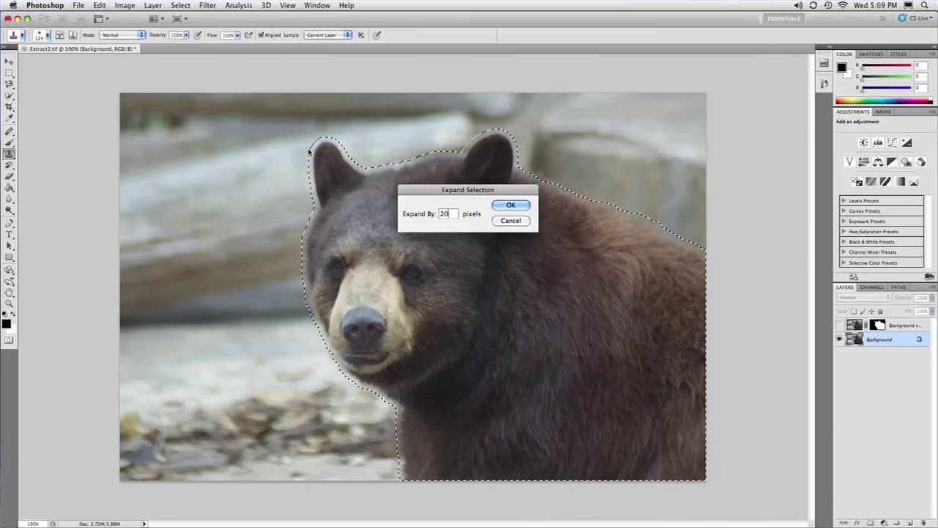
key("Return")
Content-aware fill the expanded bear area, then deselect.
key("shift+BackSpace")
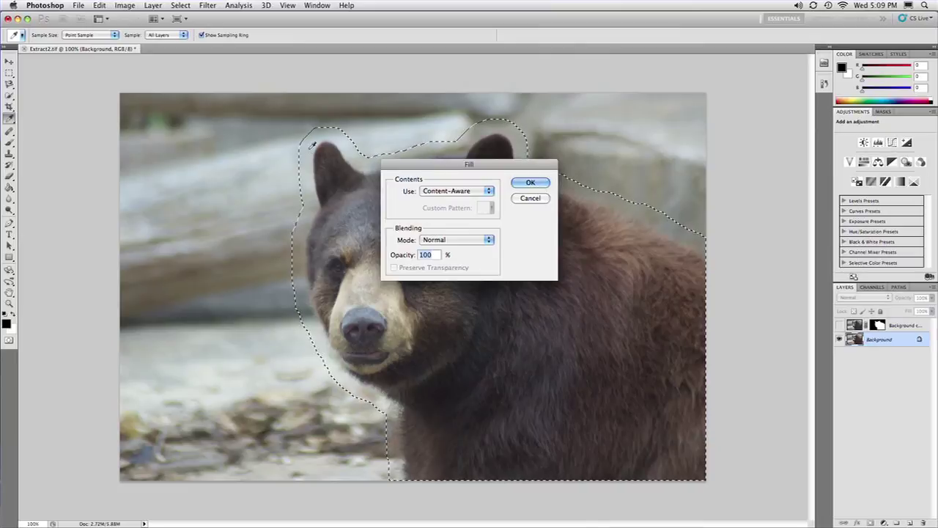
key("Escape")
key("s")
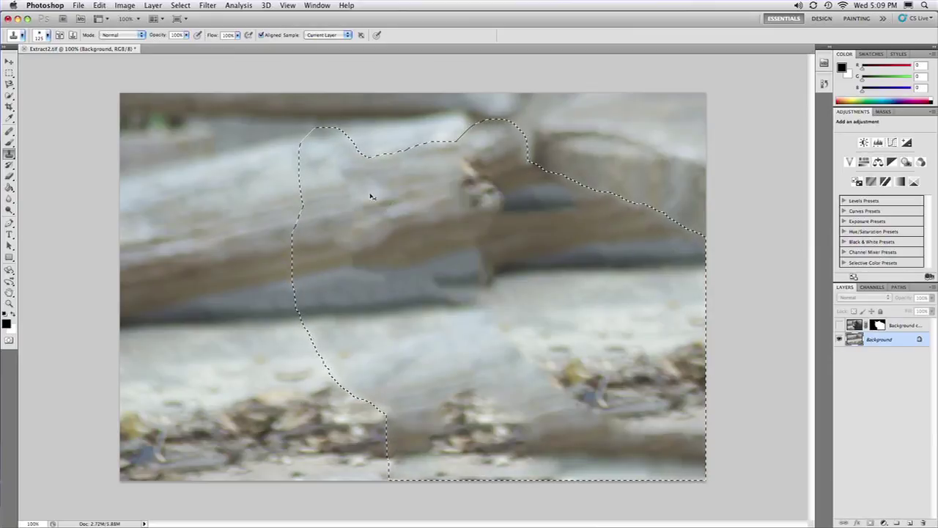
key("ctrl+d")
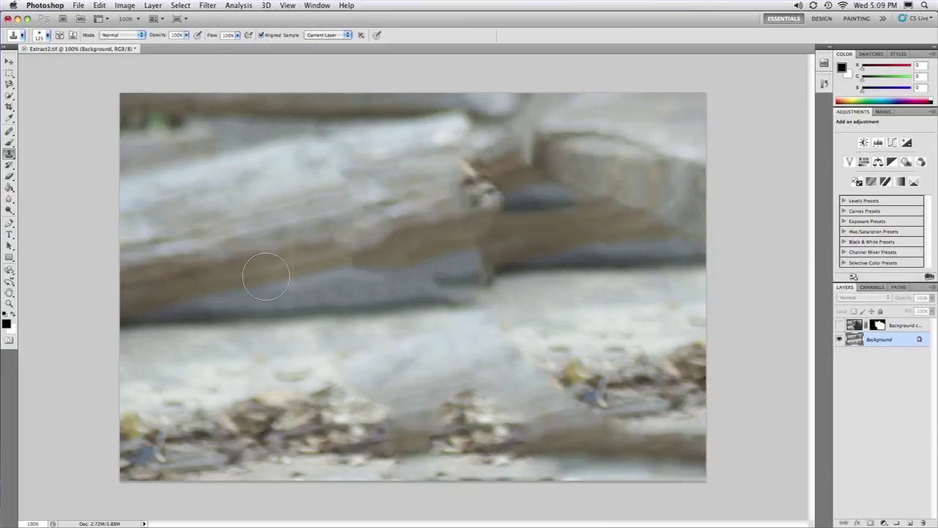
Set up the Spot Healing Brush with Content-Aware type at size 90.
left_click(8, 132)
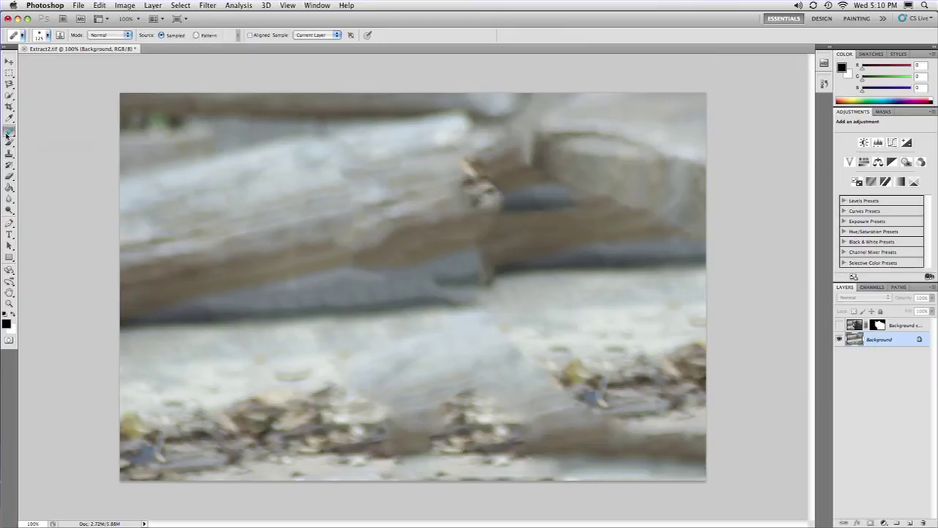
left_click(7, 133)
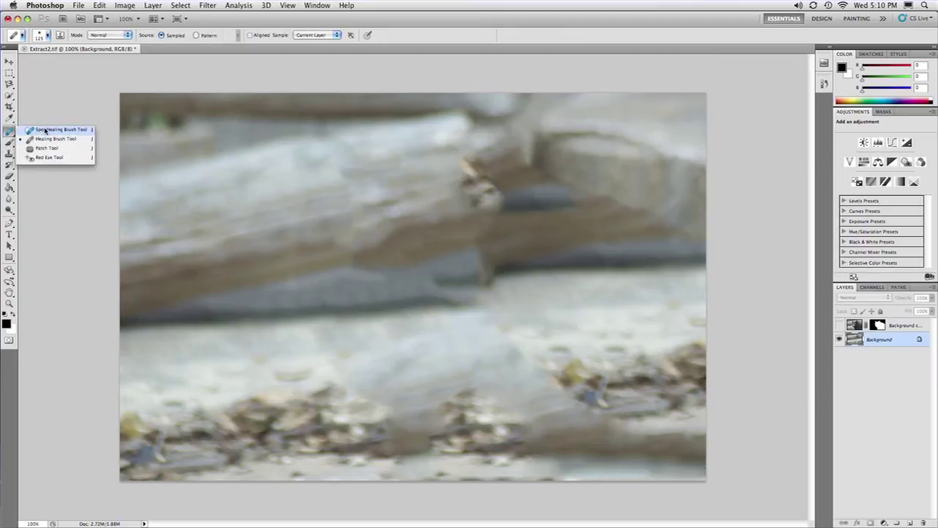
left_click(47, 131)
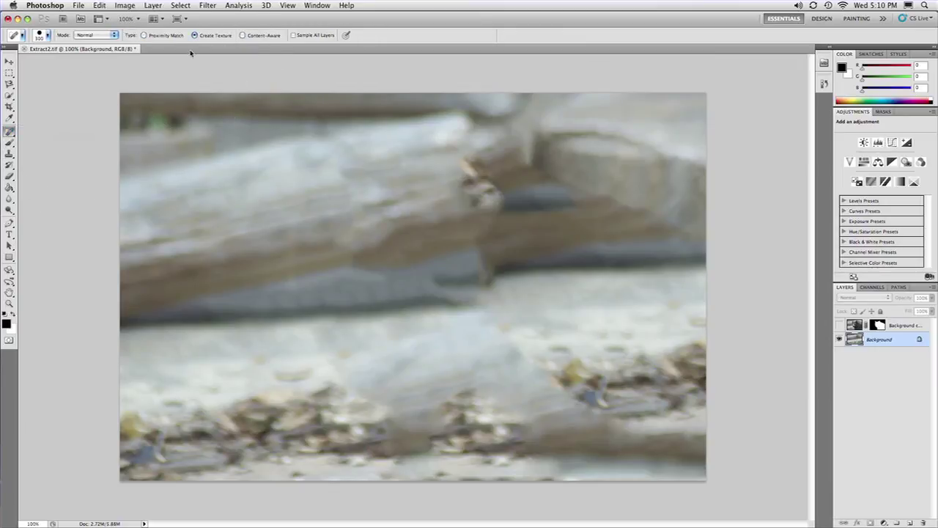
left_click(242, 35)
key("bracketleft")
key("bracketleft")
key("bracketleft")
key("bracketleft")
key("bracketleft")
key("bracketleft")
key("bracketleft")
Heal seams and blemishes on the log, rock band, ground and bottom debris.
left_click(310, 218)
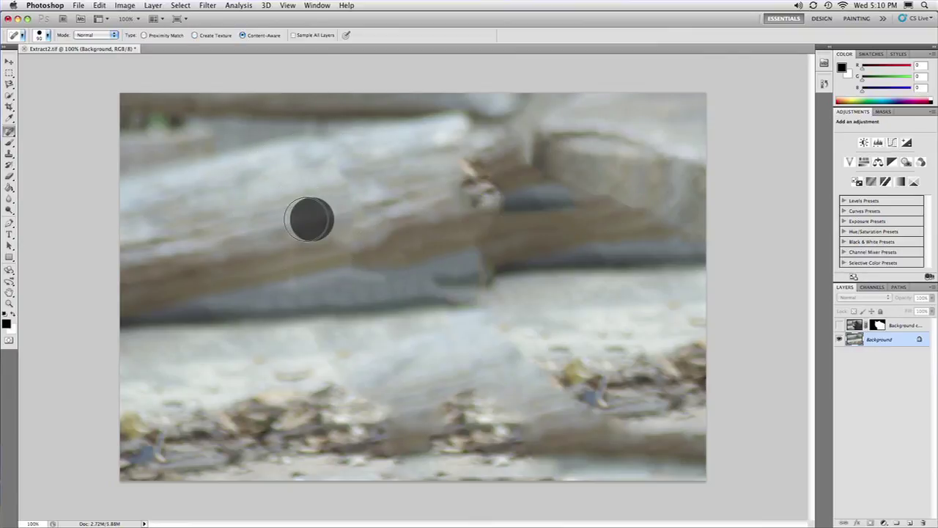
left_click(299, 246)
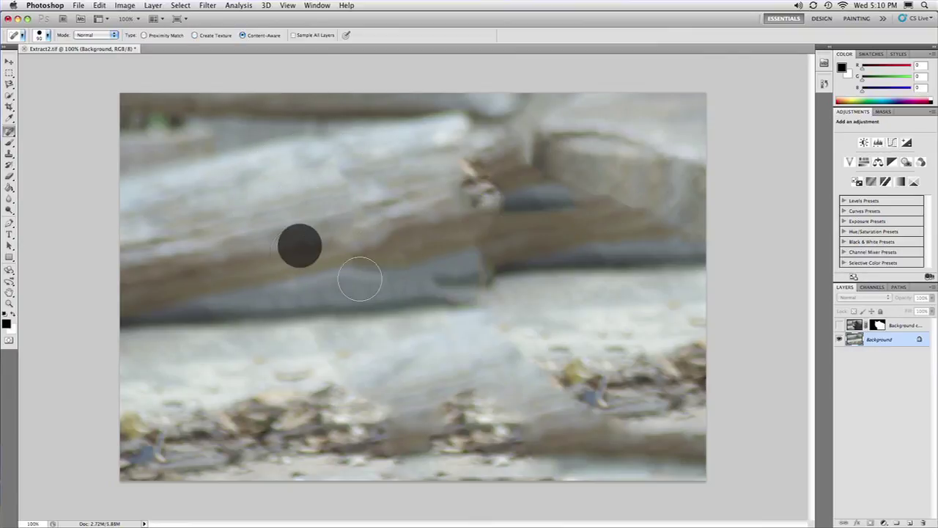
left_click(305, 293)
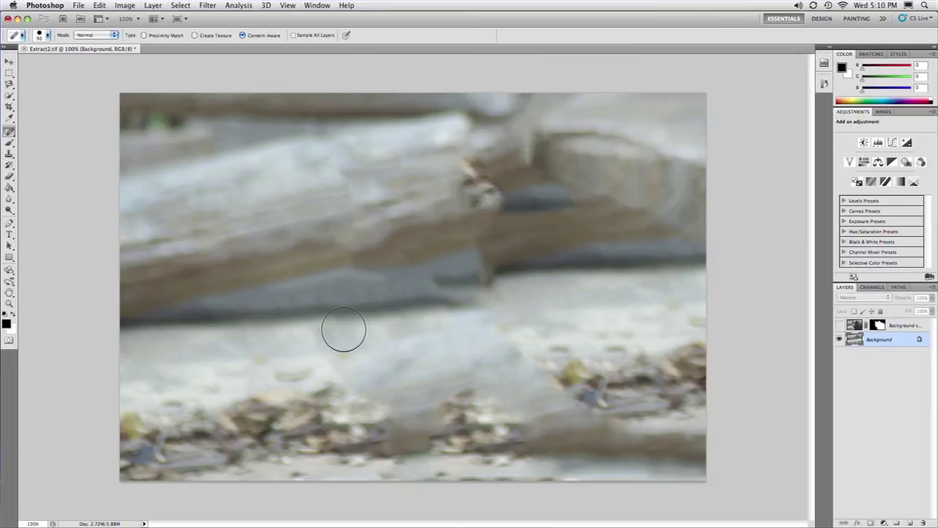
left_click(313, 347)
left_click(341, 394)
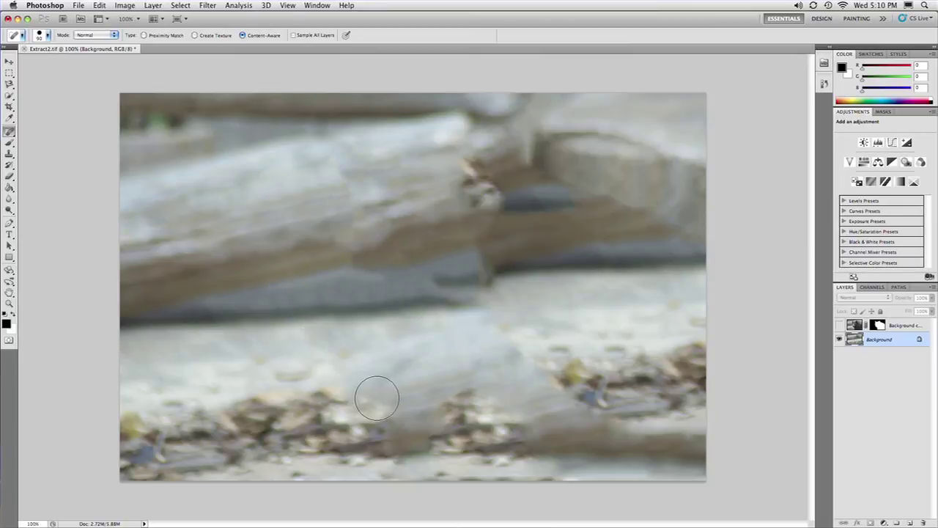
left_click(377, 398)
left_click(391, 433)
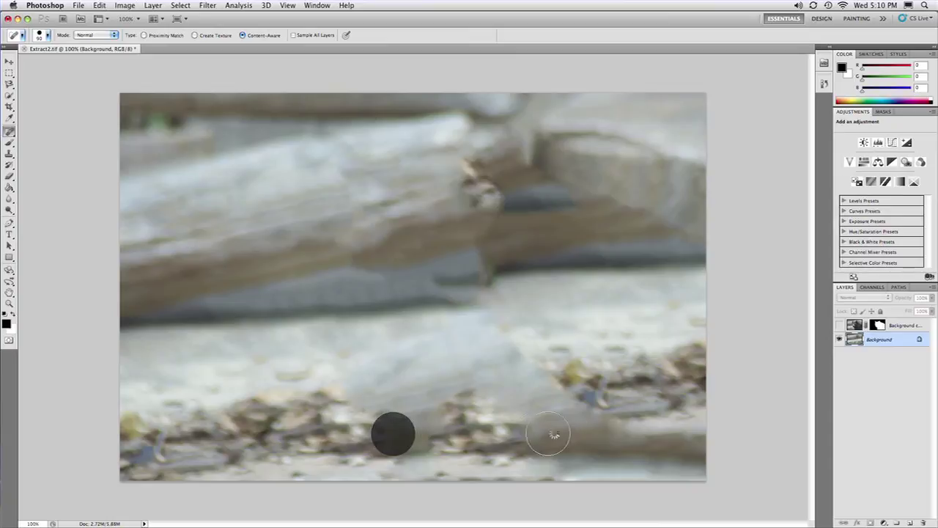
Clone nearby ground over the blue debris at lower right, then show the bear layer.
key("s")
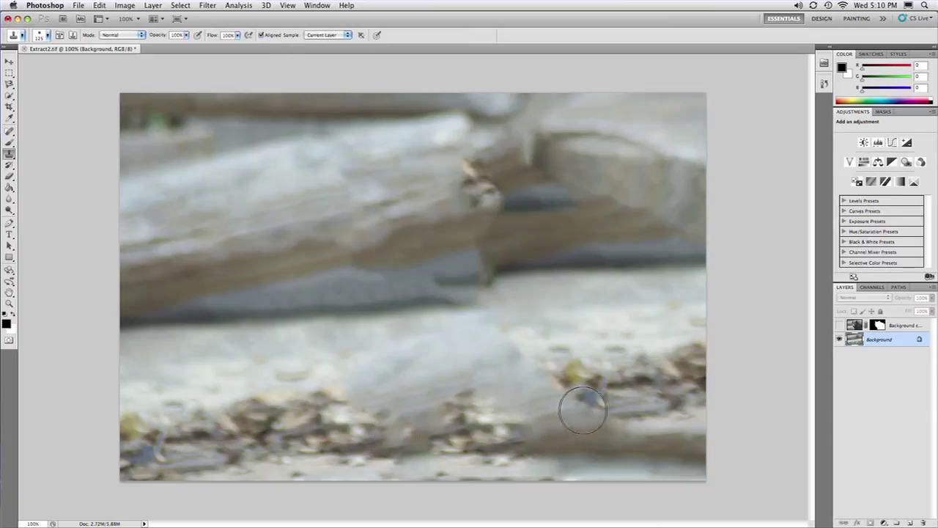
left_click(647, 379, "alt")
mouse_move(591, 387)
left_mouse_down()
mouse_move(543, 390)
mouse_move(575, 405)
mouse_move(579, 418)
mouse_move(420, 408)
left_mouse_up()
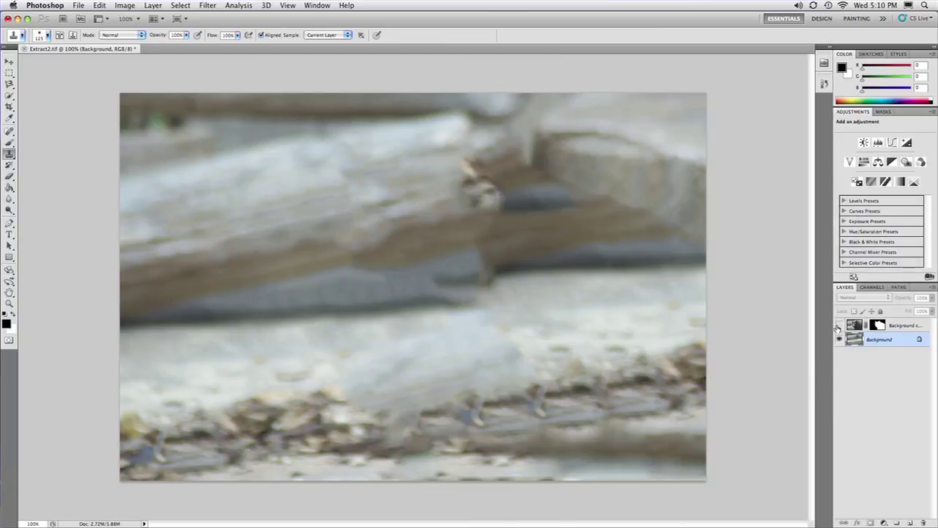
left_click(838, 326)
Toggle the bear layer off and back on to view it over the retouched background.
left_click(838, 326)
left_click(838, 326)
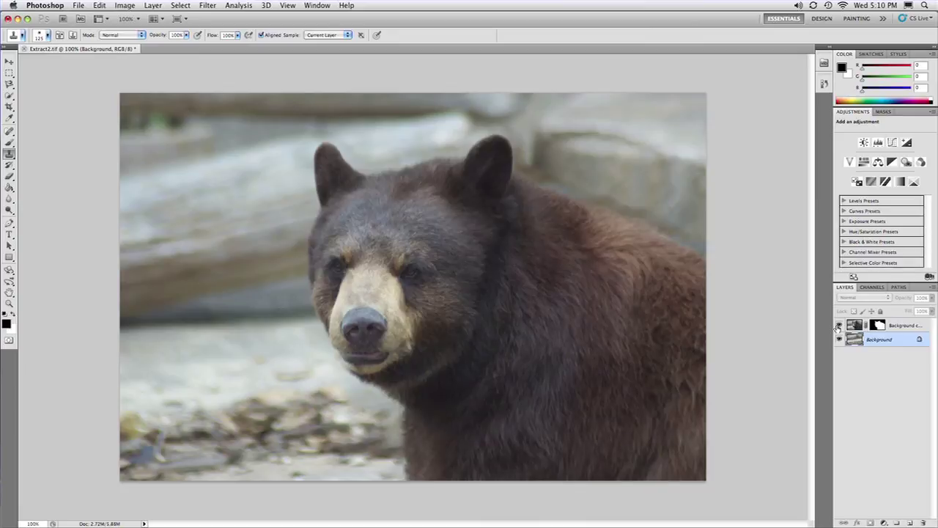